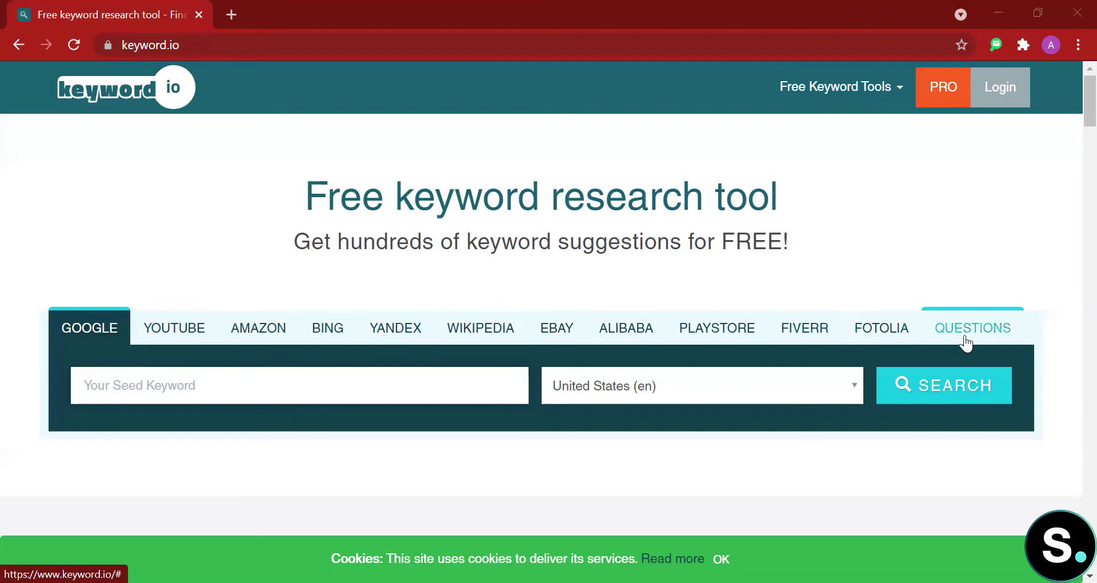
Search Google keyword suggestions for the seed keyword Digital Marketing with United States (en) as the audience.
left_click(211, 379)
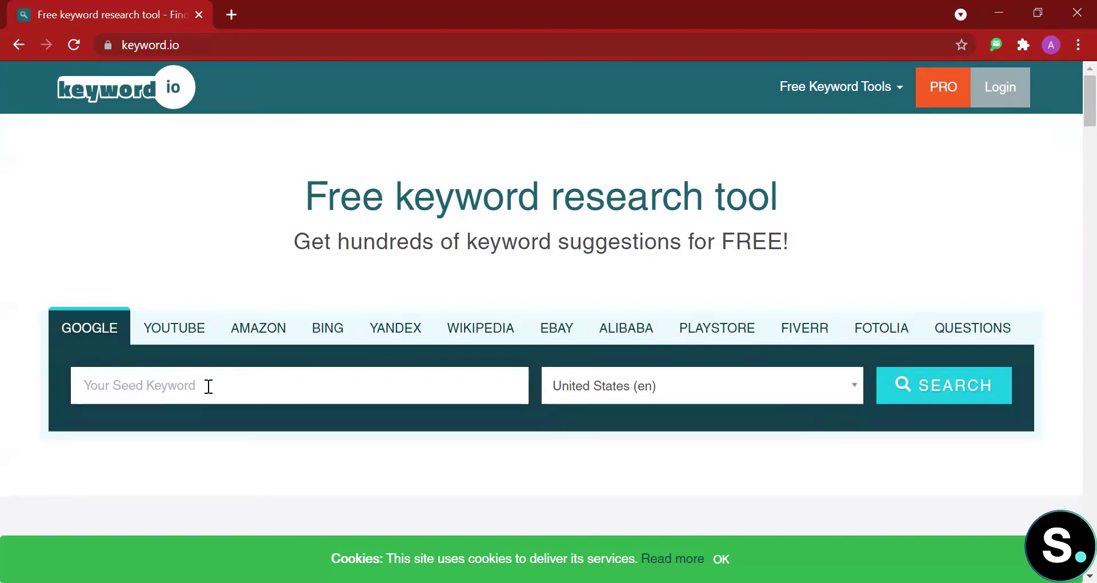
type("Digita")
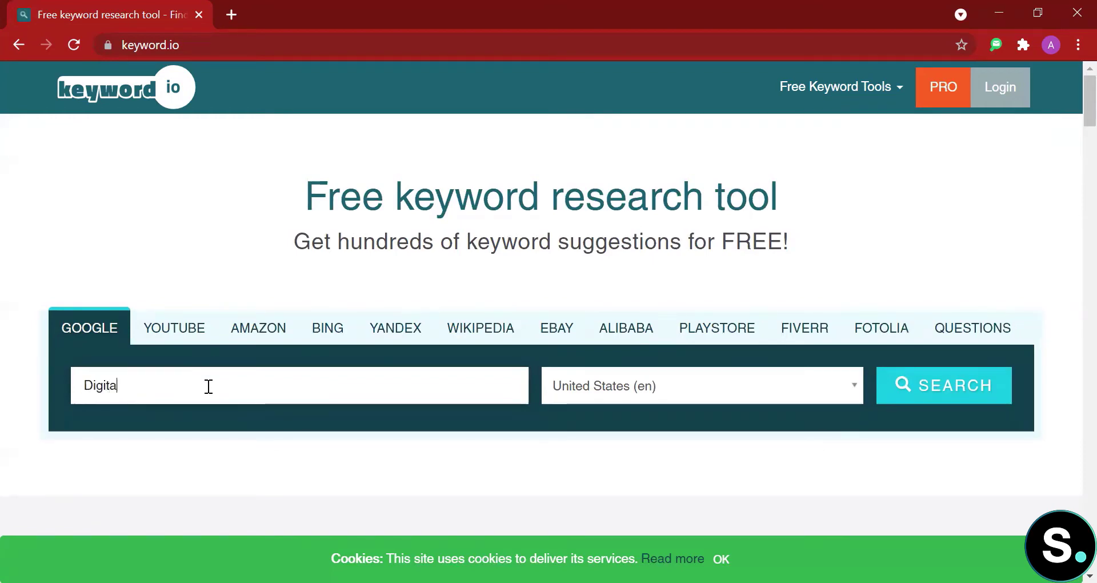
type("l Marketing")
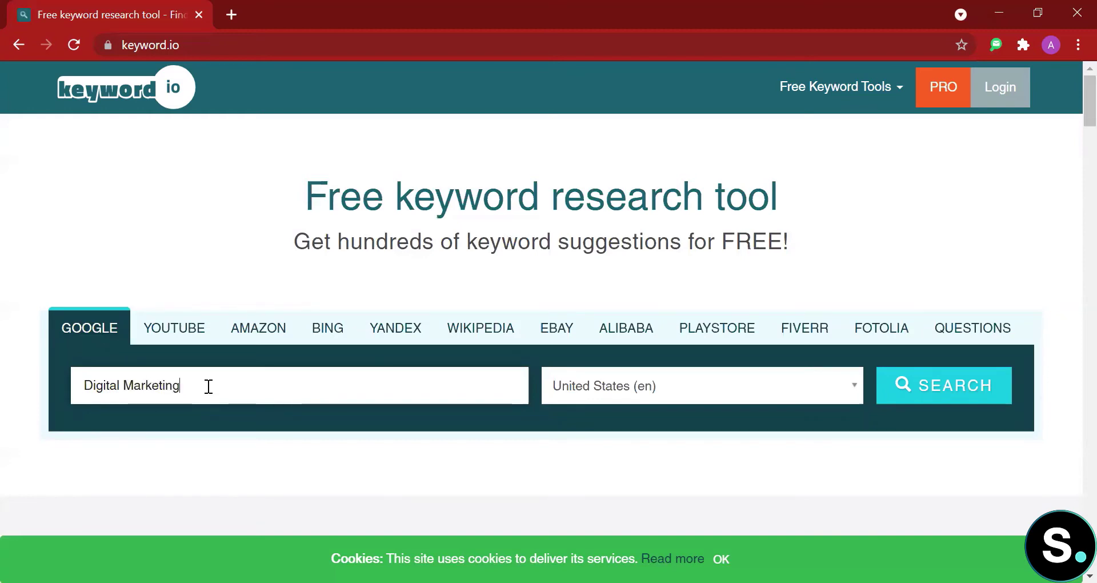
key("Return")
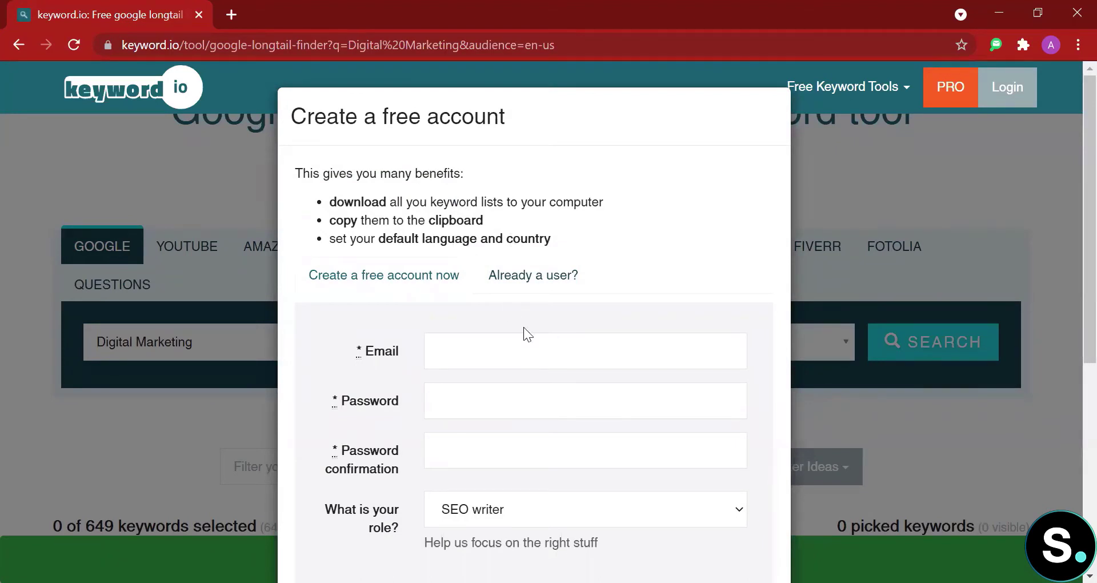
Pick the digital marketing suggestions for advantages, agency, b2b, basics, benefits and best book from the keyword list.
scroll(524, 334, "down", 2)
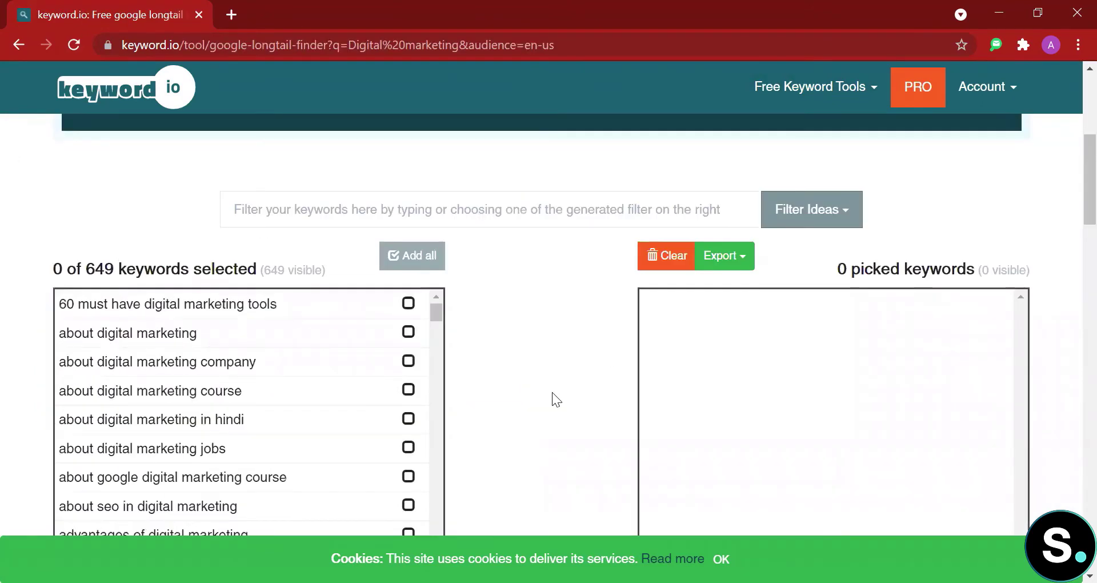
scroll(552, 392, "down", 2)
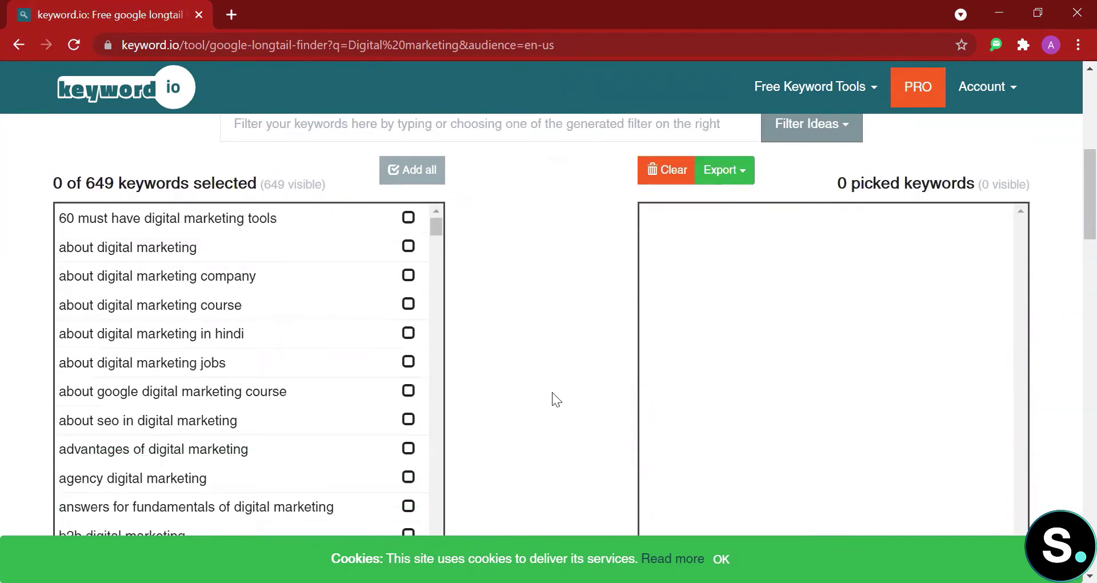
scroll(552, 392, "up", 2)
scroll(552, 392, "down", 2)
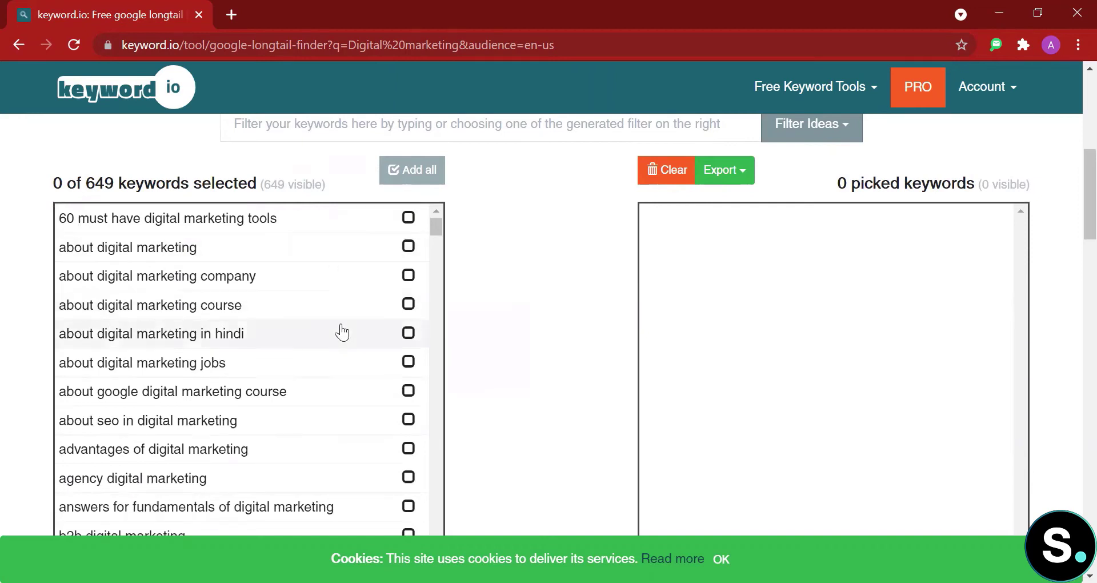
scroll(340, 331, "down", 2)
left_click(407, 362)
scroll(335, 407, "down", 2)
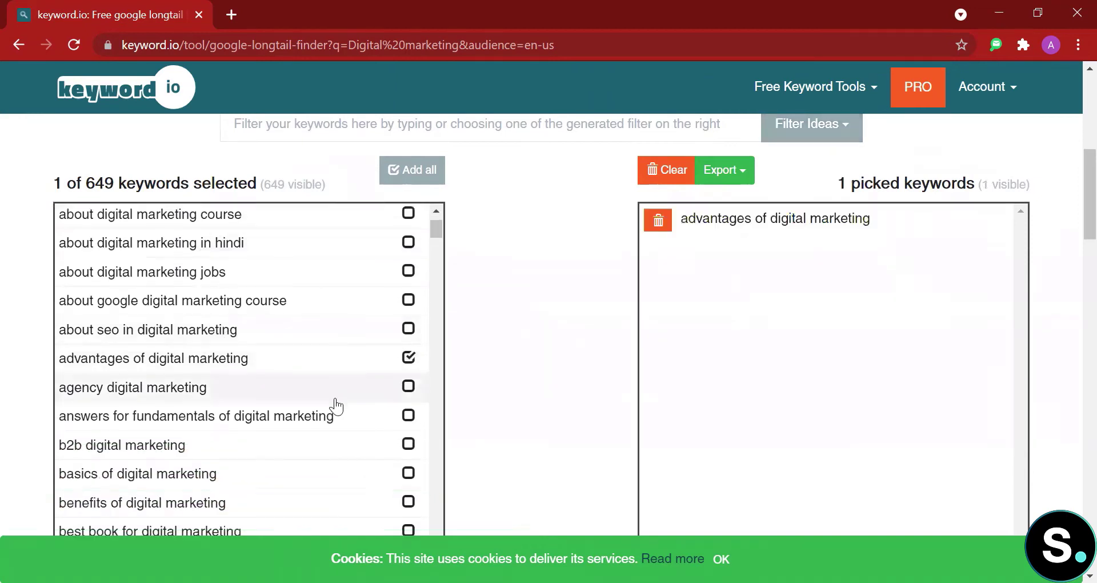
left_click(409, 307)
scroll(400, 321, "down", 2)
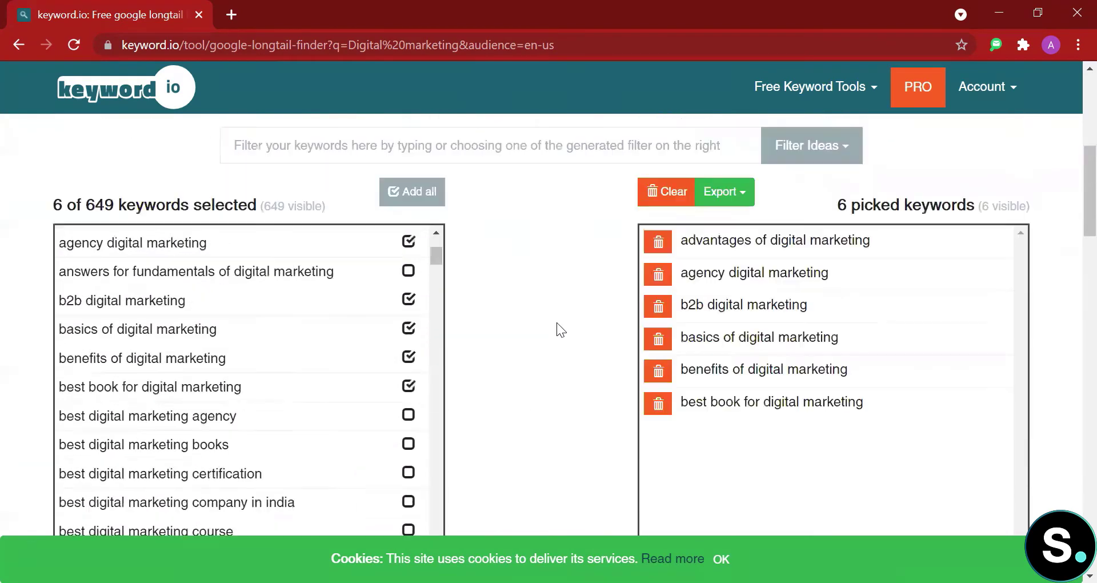
Open the export options for the picked keywords and close them without exporting.
scroll(558, 326, "up", 3)
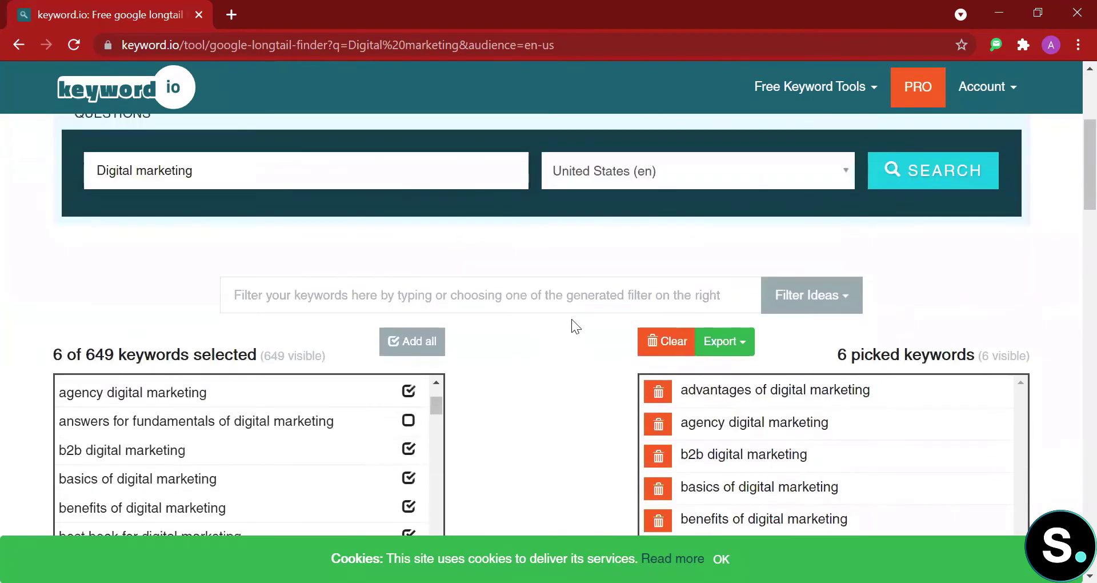
scroll(571, 322, "down", 2)
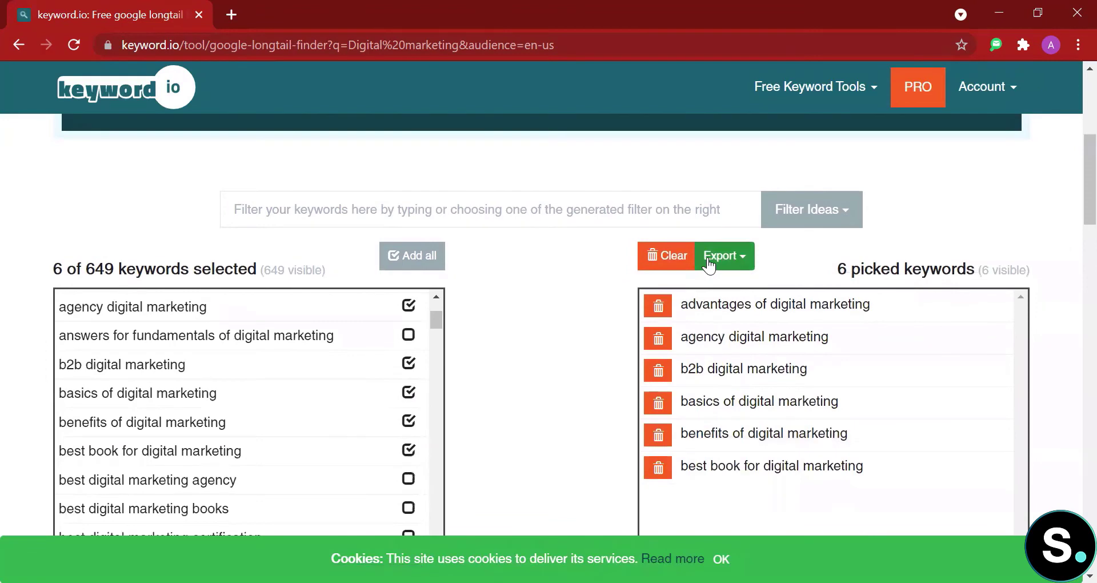
left_click(709, 265)
left_click(577, 360)
Examine the Google longtail suggestions for Digital marketing, including the question-style keywords further down the list.
scroll(467, 331, "down", 3)
scroll(350, 394, "up", 5)
scroll(350, 397, "up", 3)
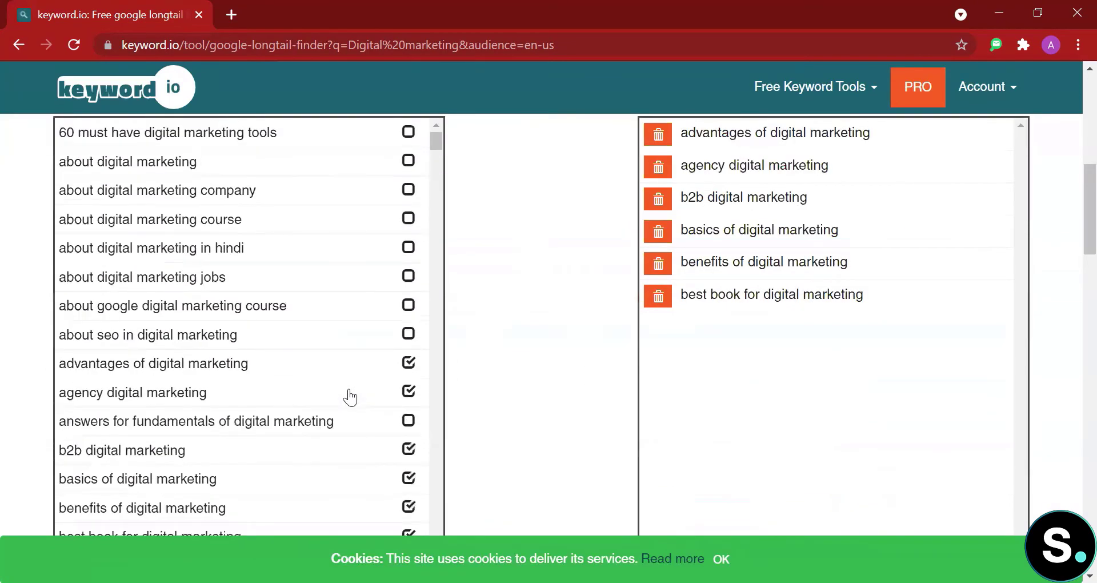
scroll(350, 397, "down", 5)
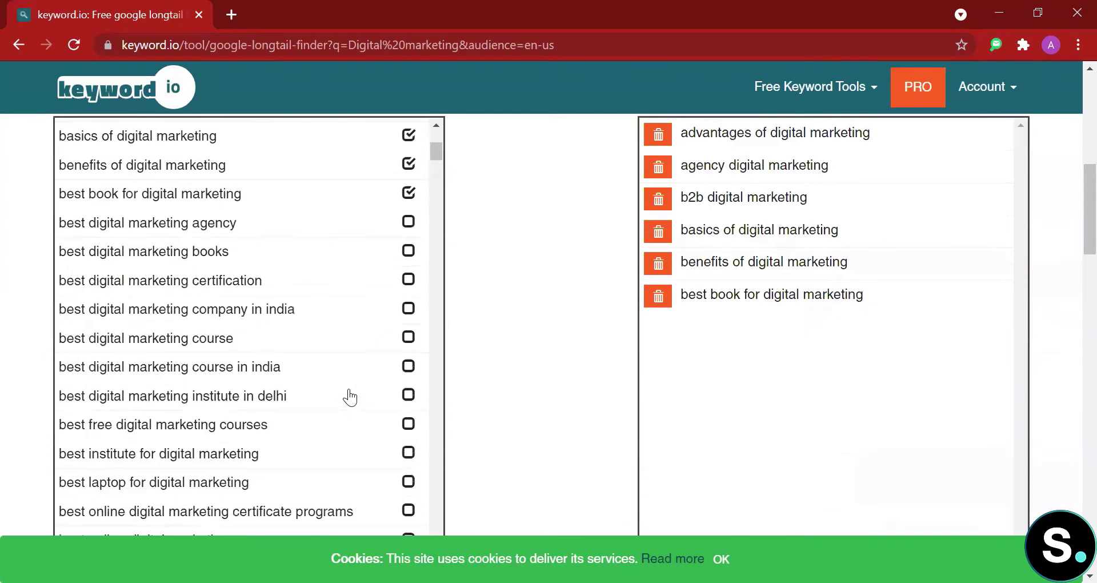
scroll(350, 397, "up", 5)
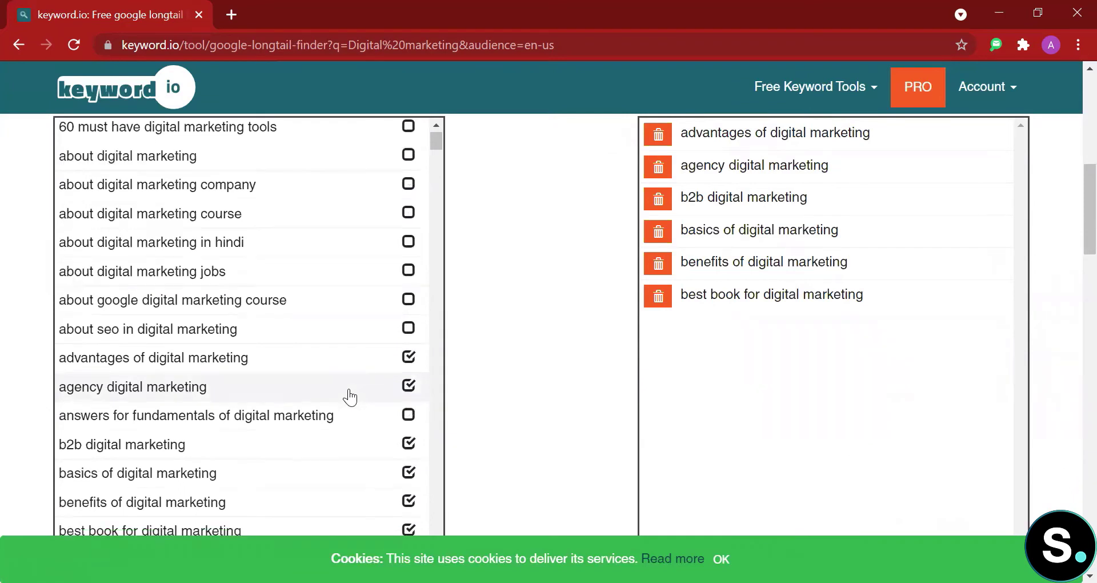
scroll(350, 397, "down", 2)
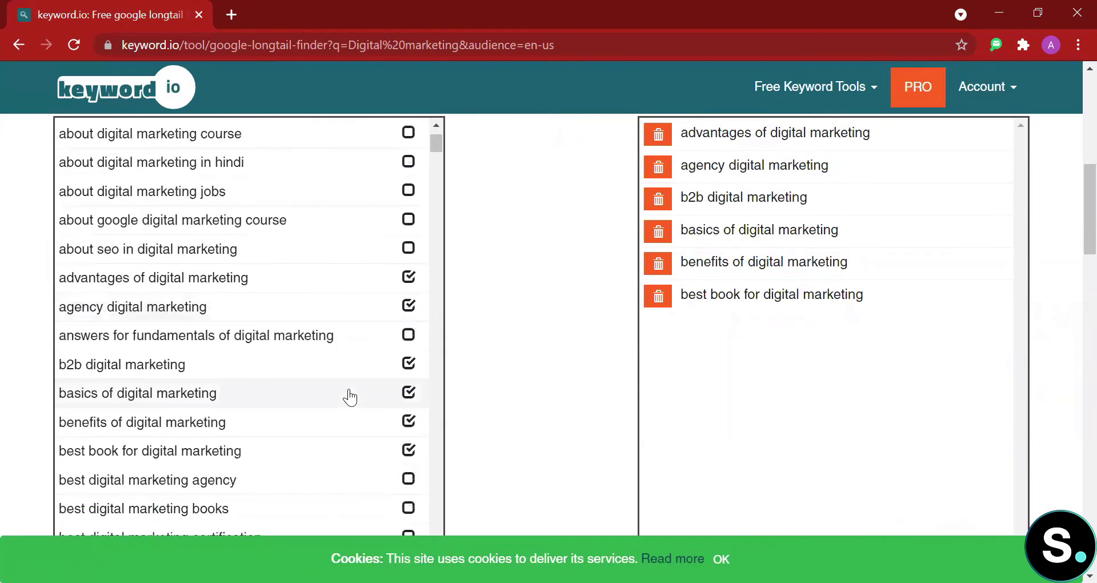
scroll(350, 397, "down", 5)
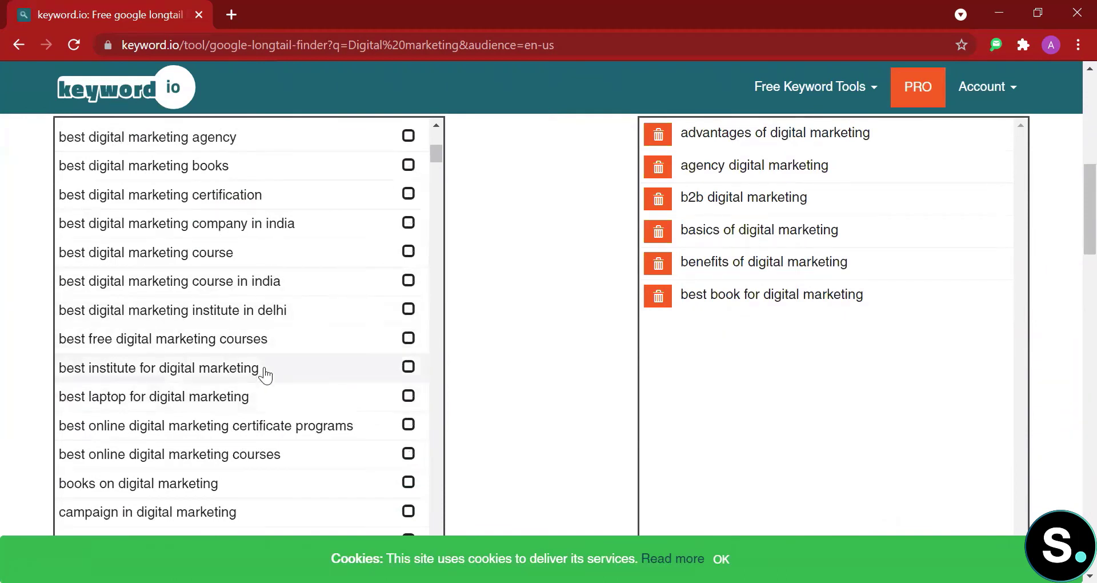
scroll(264, 374, "down", 4)
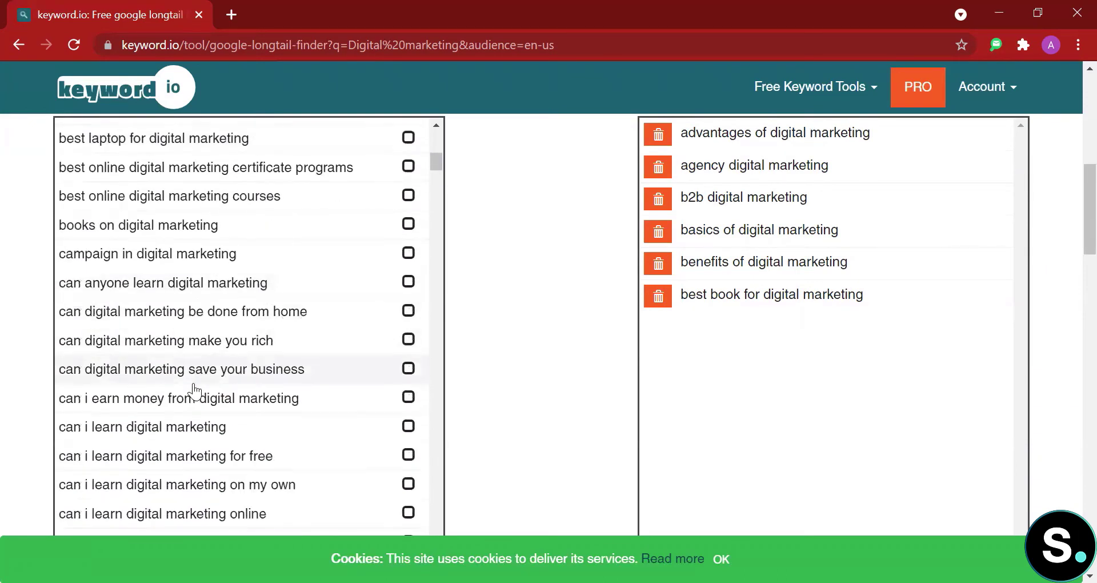
scroll(194, 390, "down", 1)
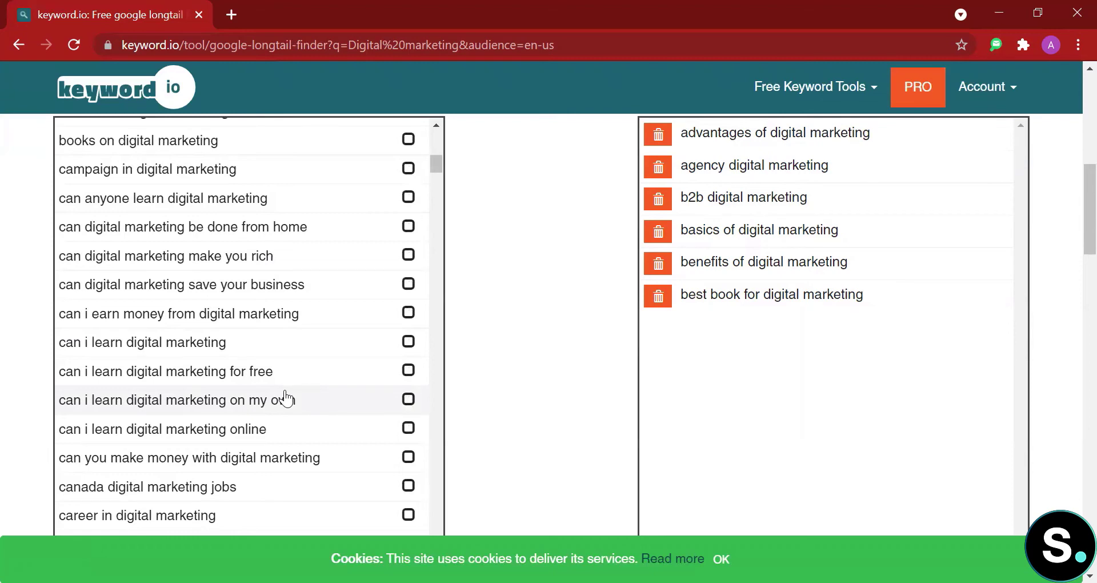
scroll(286, 398, "up", 10)
scroll(526, 302, "up", 8)
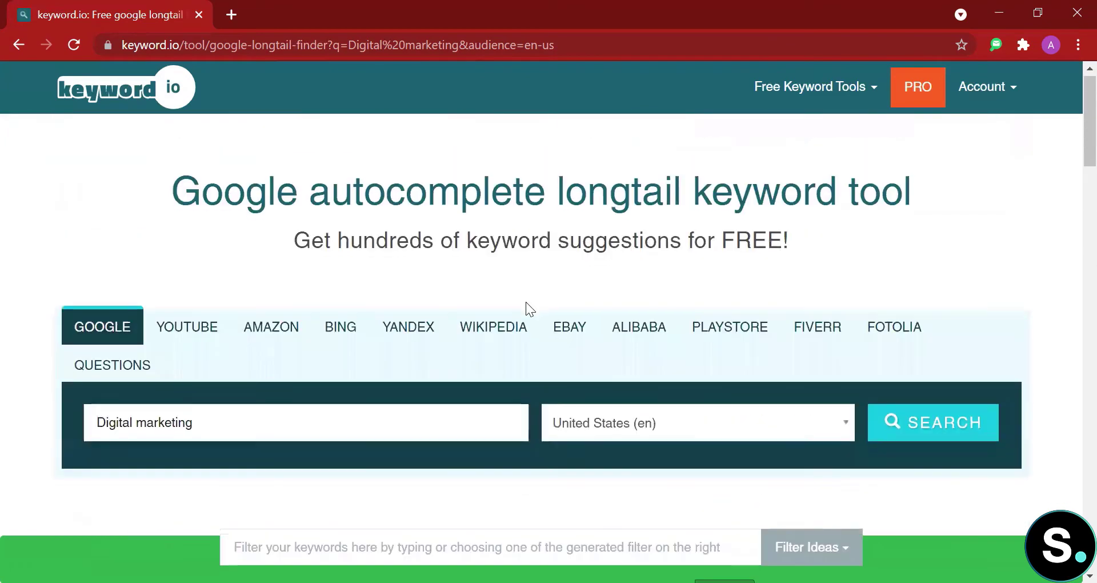
Change the keyword source to YouTube and search it for Digital marketing with the United States (en) audience.
scroll(525, 302, "down", 1)
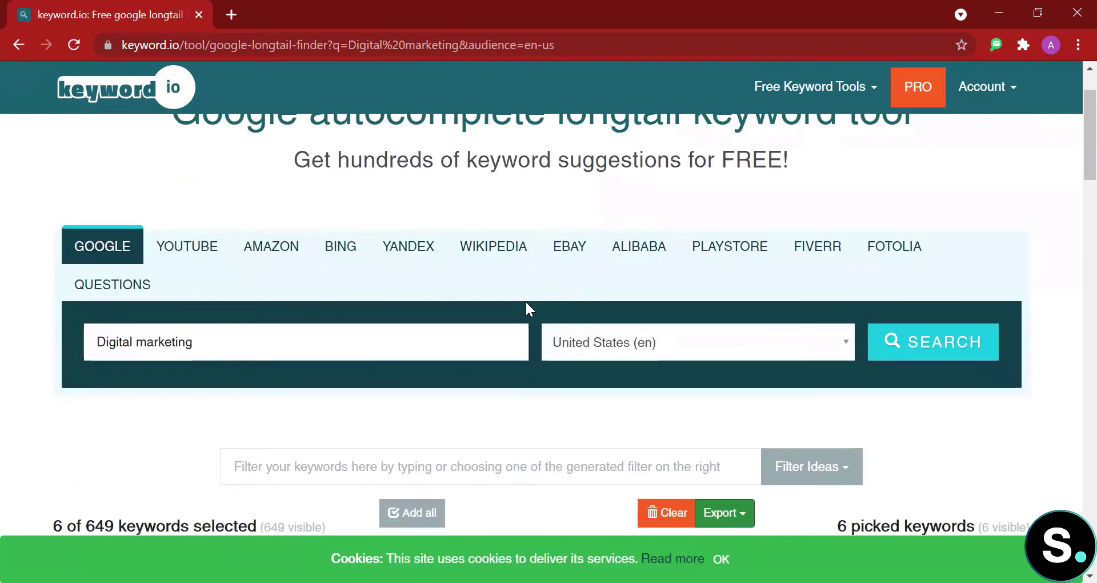
left_click(170, 249)
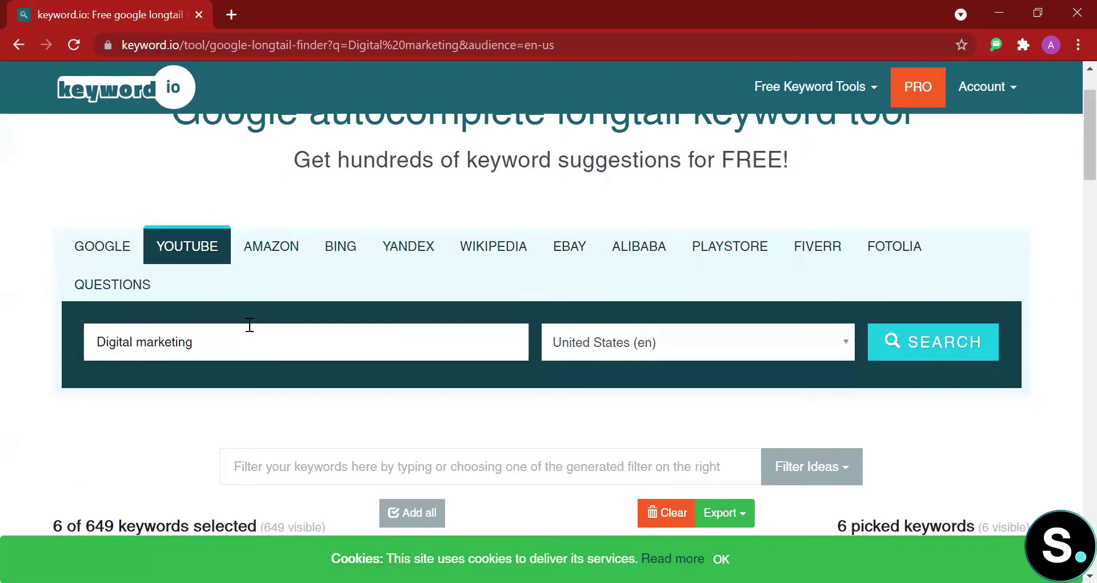
scroll(249, 324, "down", 7)
scroll(257, 320, "up", 9)
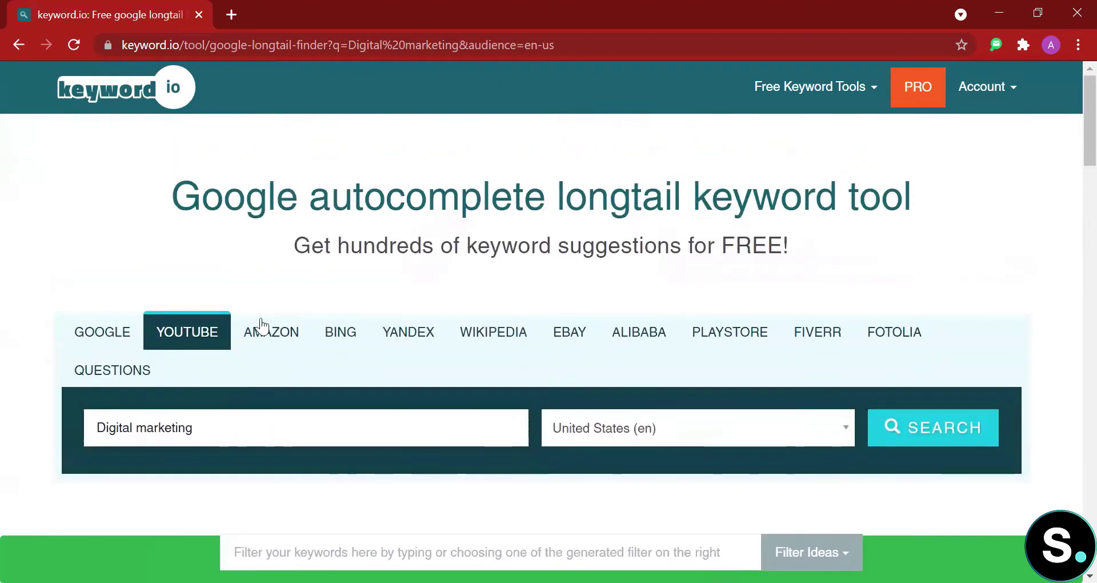
left_click(140, 339)
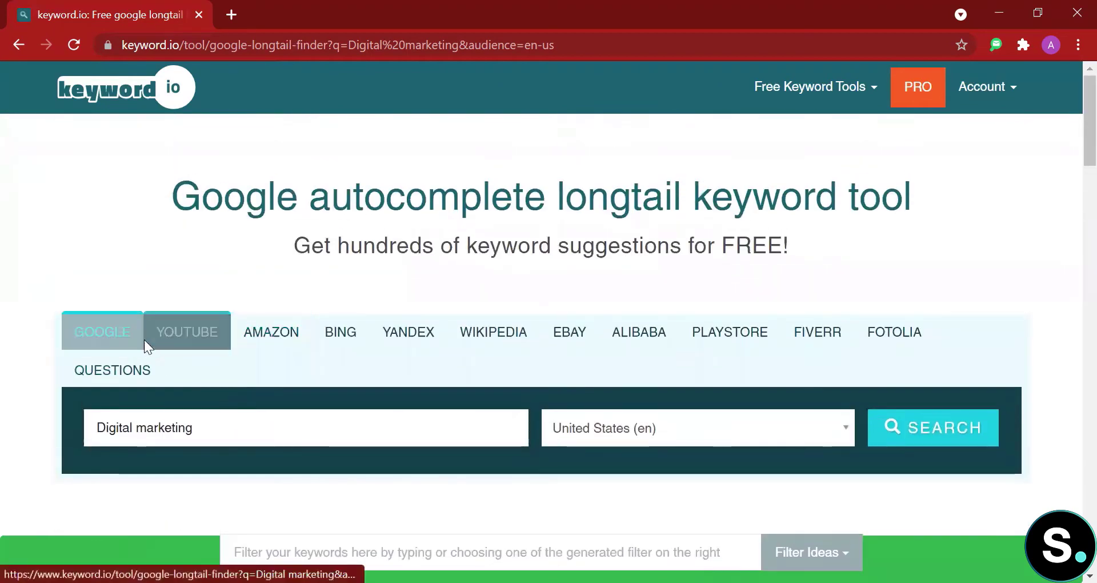
left_click(185, 331)
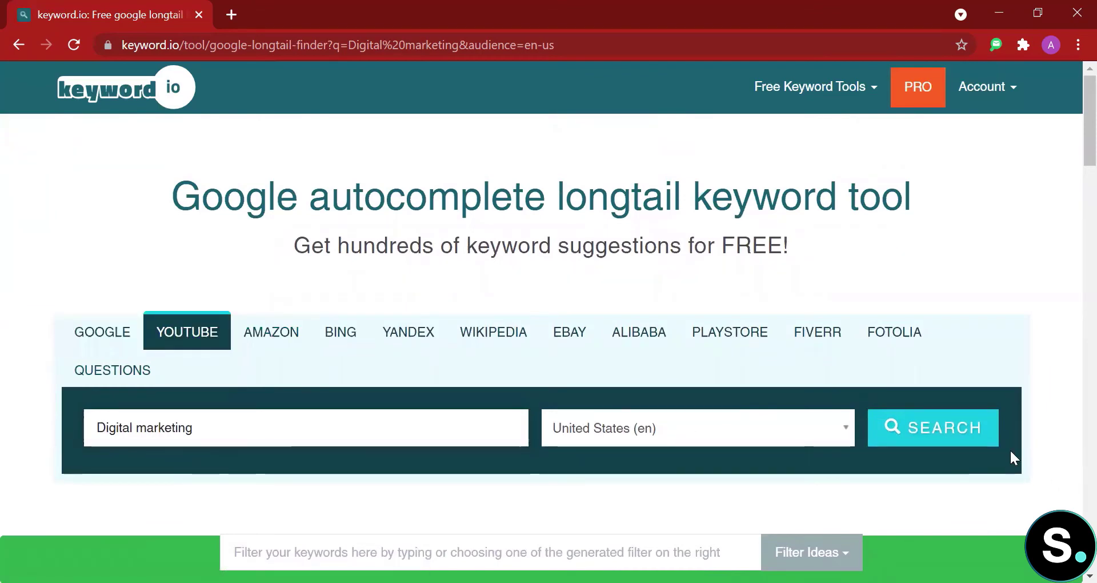
left_click(968, 435)
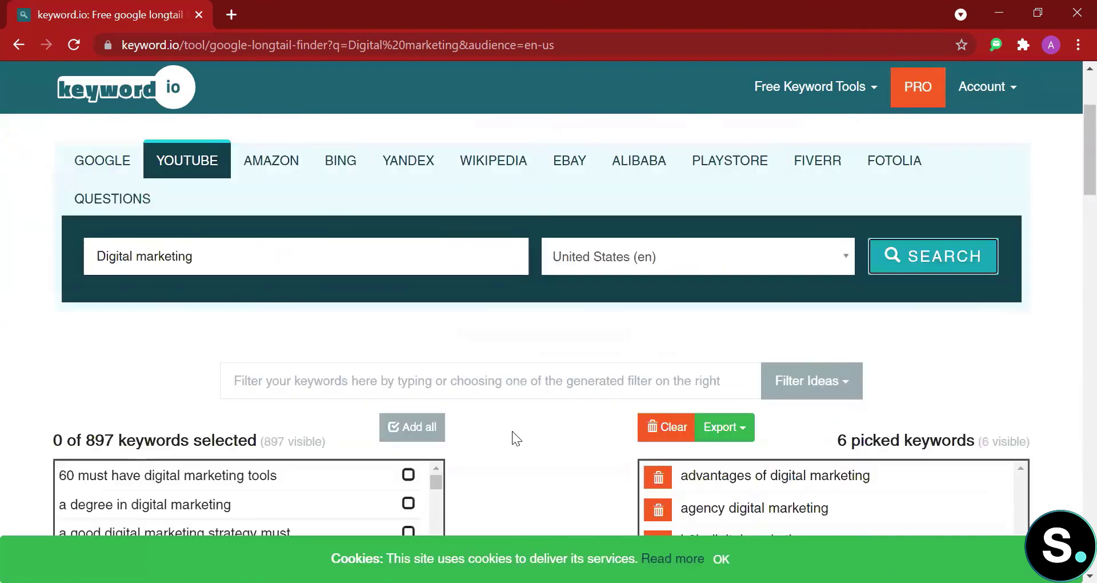
Pick "can digital marketing be done from home", "can digital marketing make you rich" and "can digital marketing make you billionaire" from the YouTube suggestions.
scroll(512, 431, "down", 3)
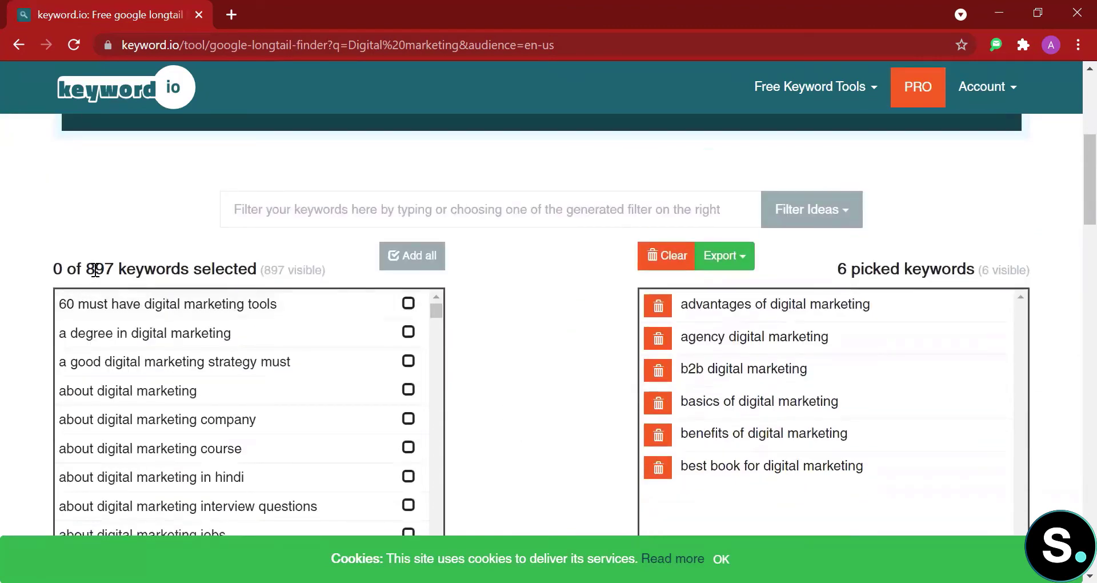
scroll(216, 260, "down", 3)
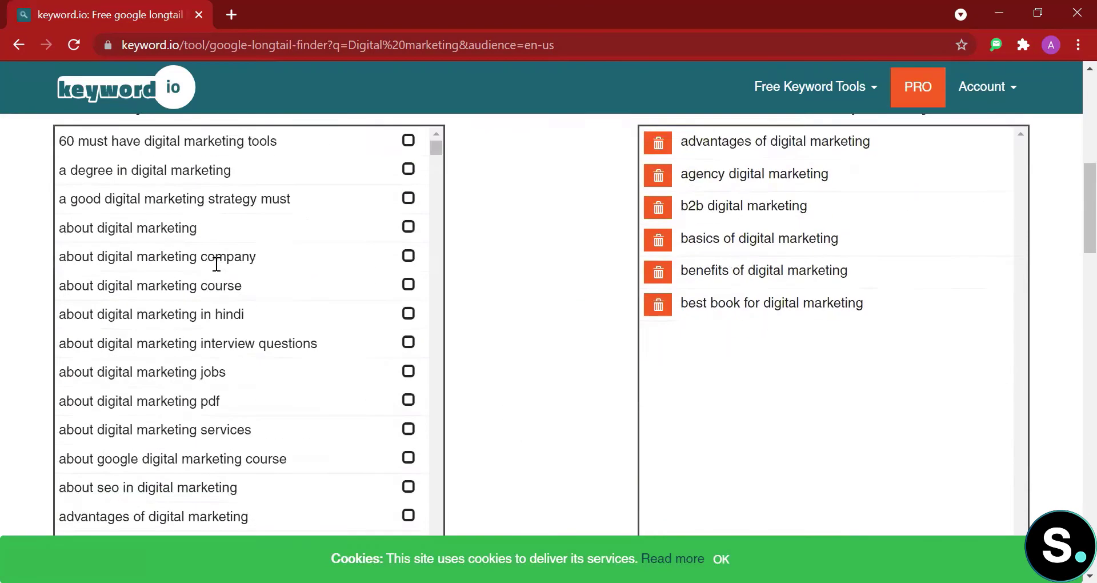
scroll(367, 260, "down", 5)
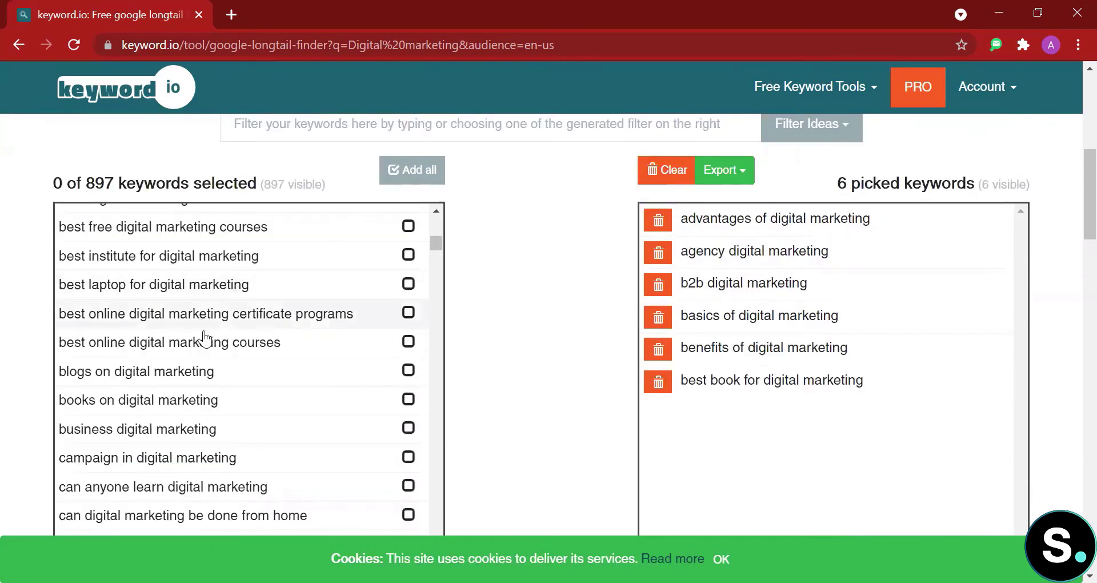
scroll(288, 346, "down", 3)
left_click(288, 346)
left_click(351, 404)
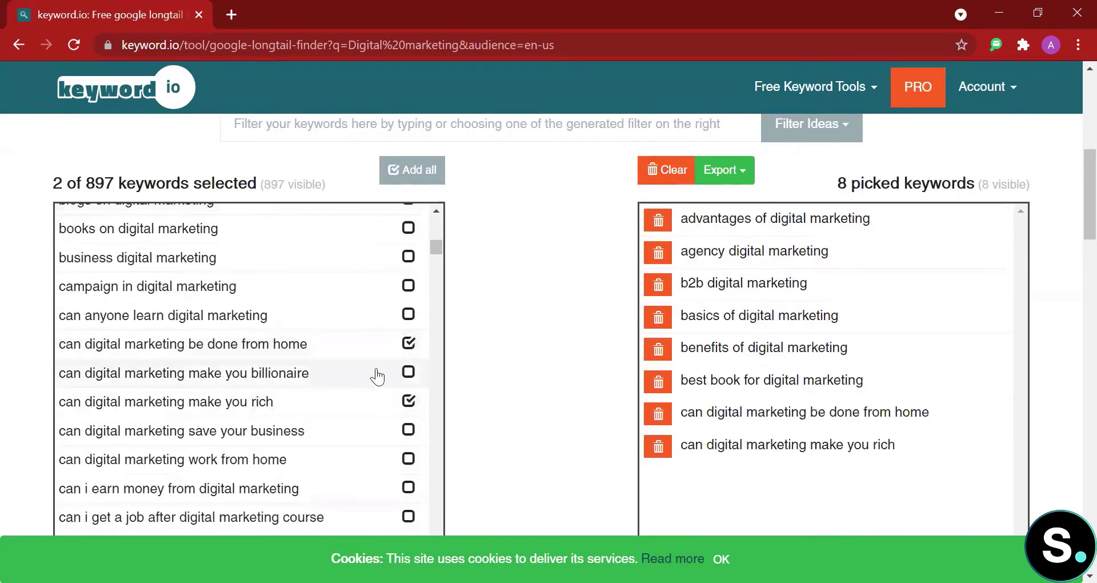
left_click(374, 372)
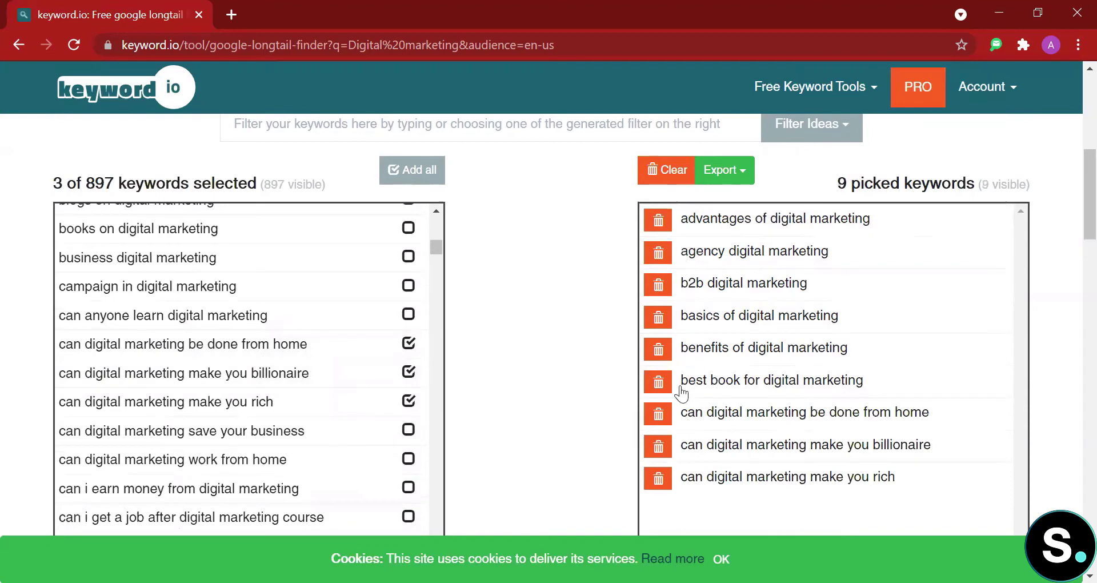
Change the keyword source to Amazon, search it for Digital marketing and view the suggestions.
scroll(529, 274, "down", 5)
scroll(515, 441, "up", 8)
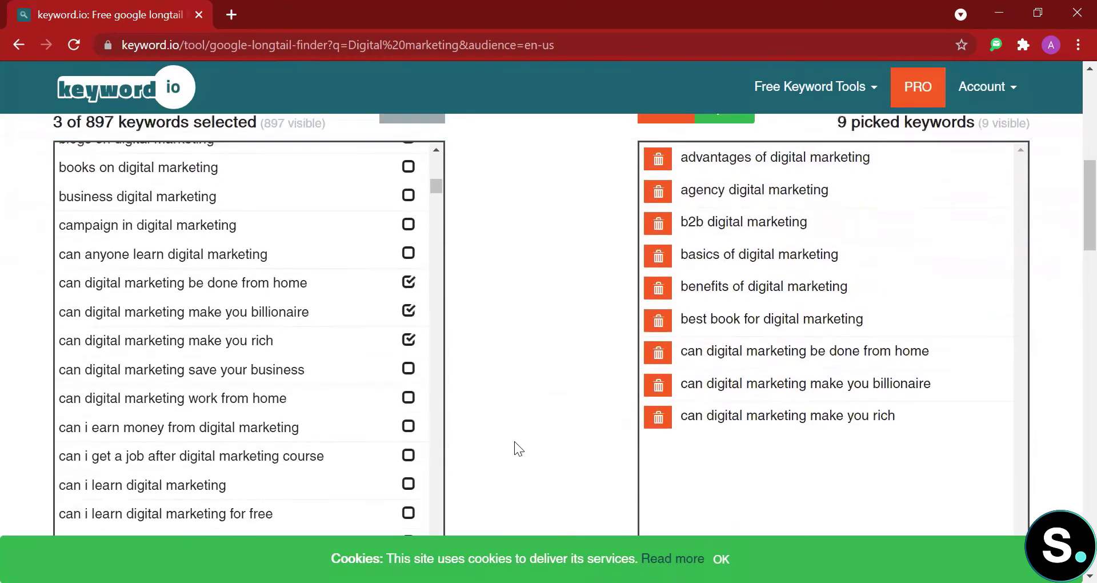
scroll(514, 441, "up", 4)
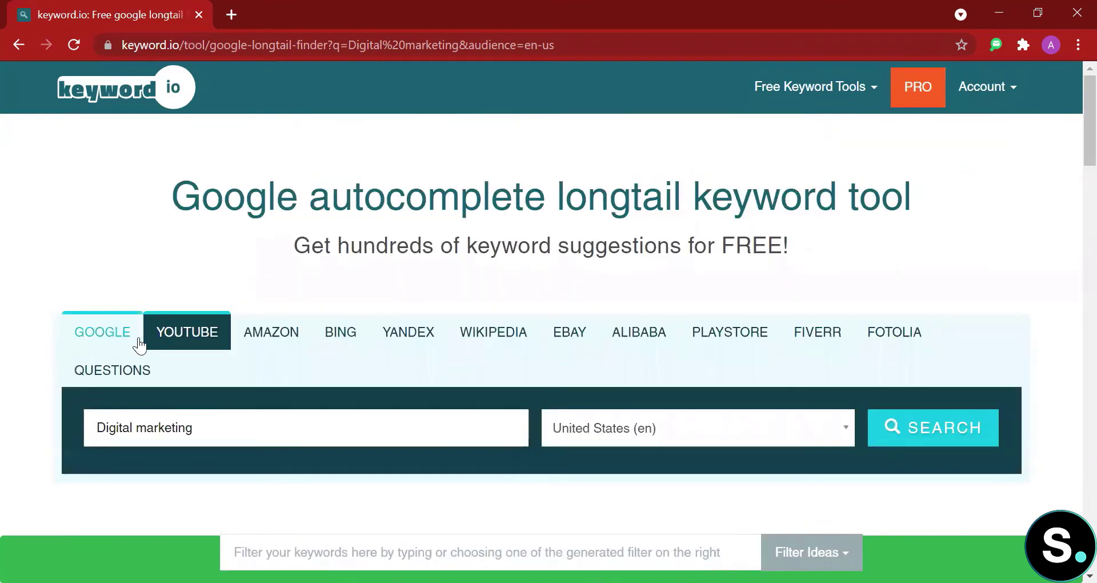
left_click(261, 330)
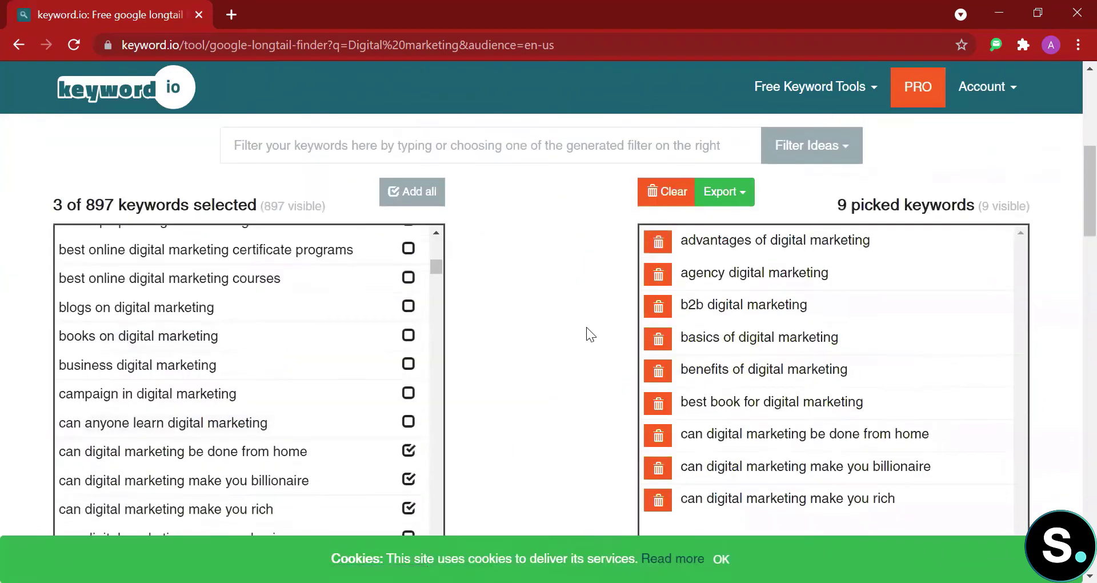
scroll(468, 345, "up", 3)
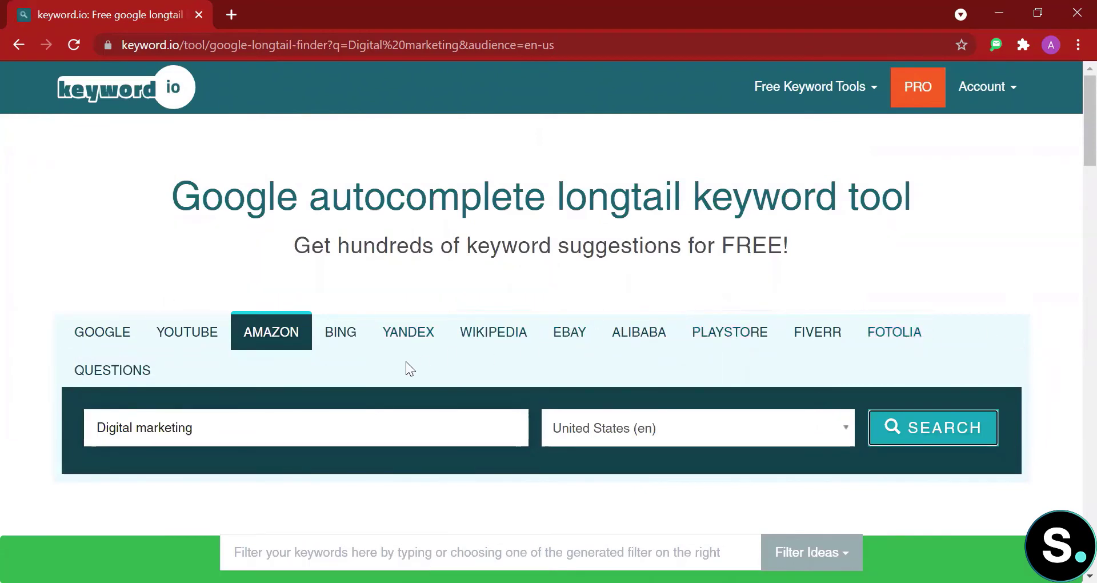
scroll(409, 366, "down", 10)
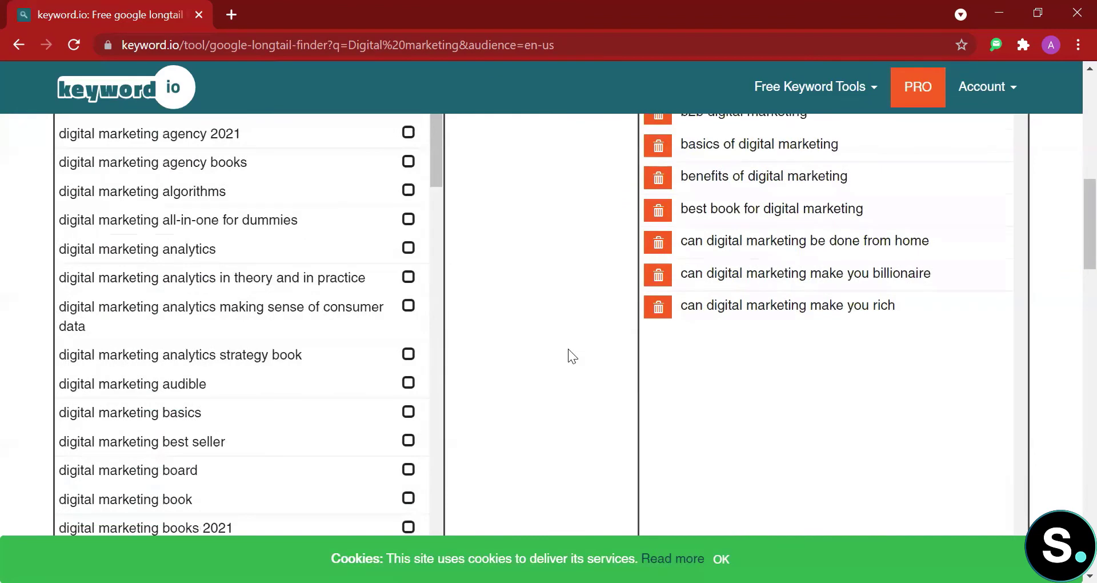
Add all the Amazon suggestions to the picked keywords, look through the picked list and clear it.
scroll(568, 348, "up", 3)
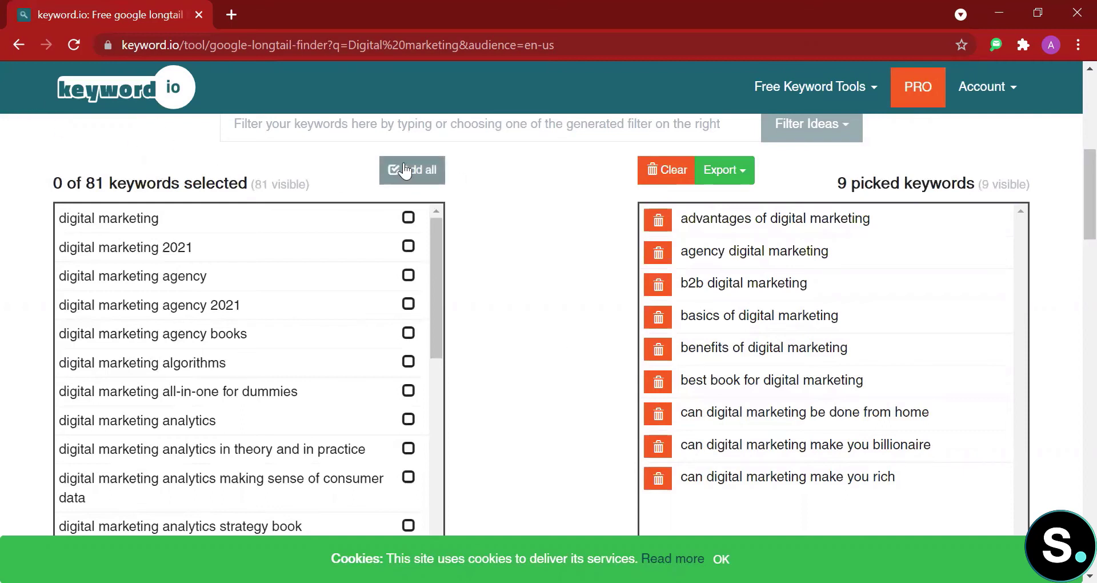
left_click(423, 177)
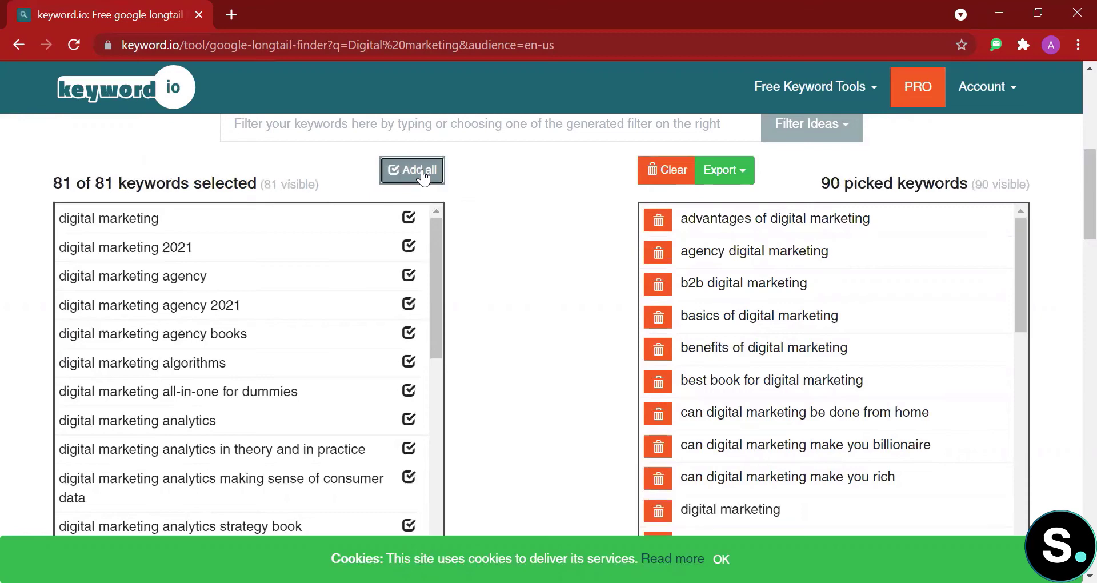
scroll(527, 206, "down", 1)
scroll(527, 205, "up", 2)
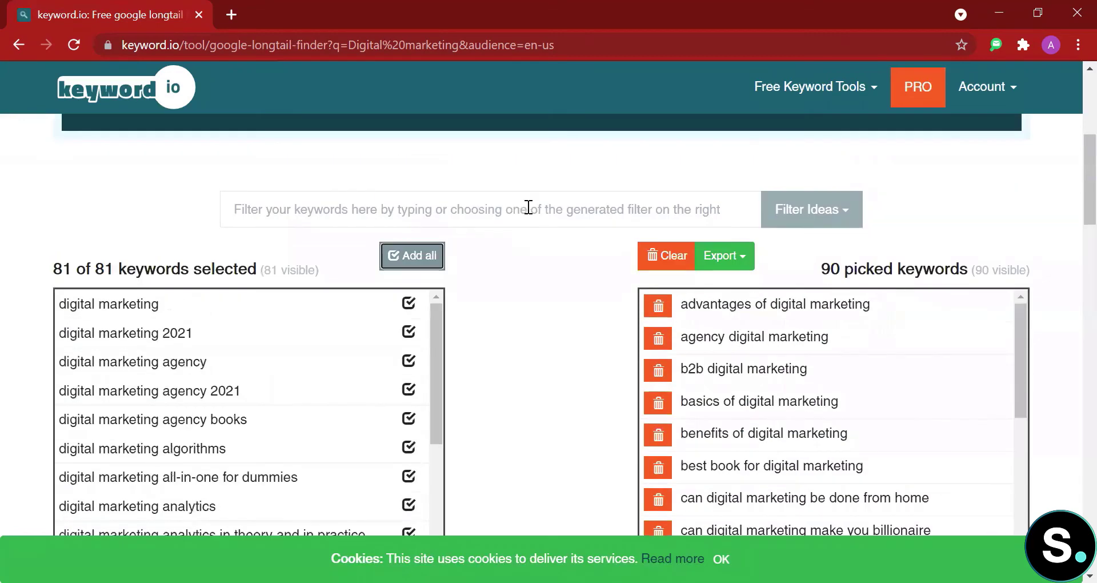
scroll(808, 392, "down", 5)
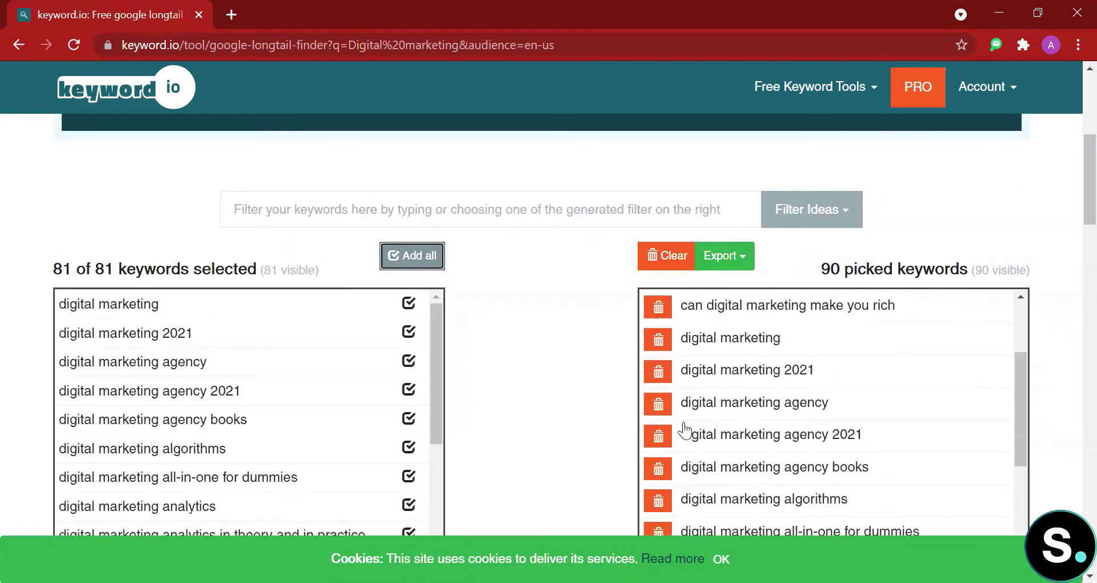
scroll(544, 424, "down", 2)
scroll(860, 348, "down", 2)
scroll(609, 368, "down", 2)
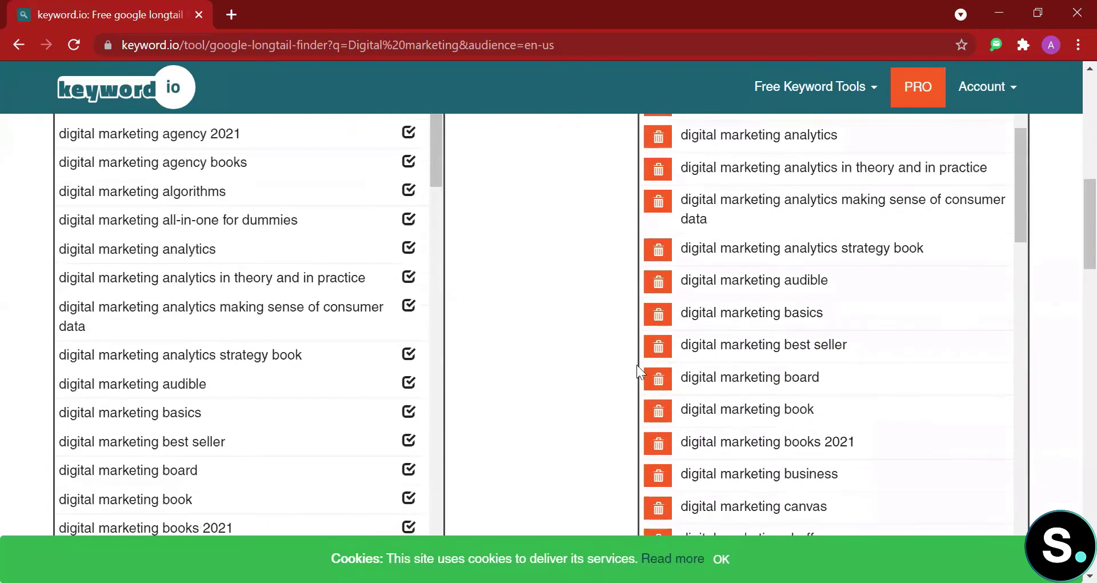
scroll(717, 362, "up", 4)
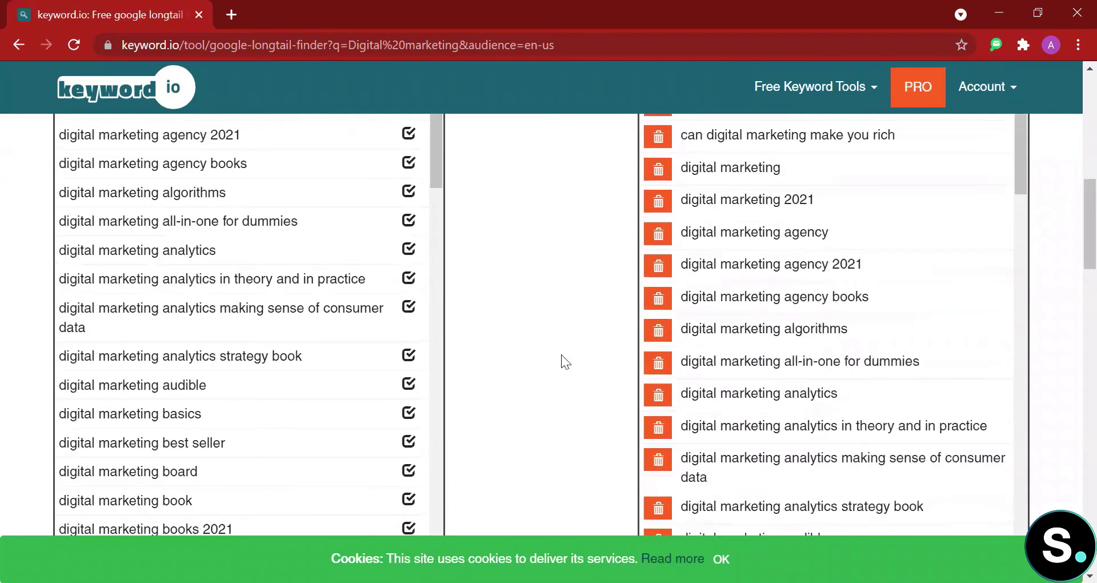
scroll(561, 354, "up", 3)
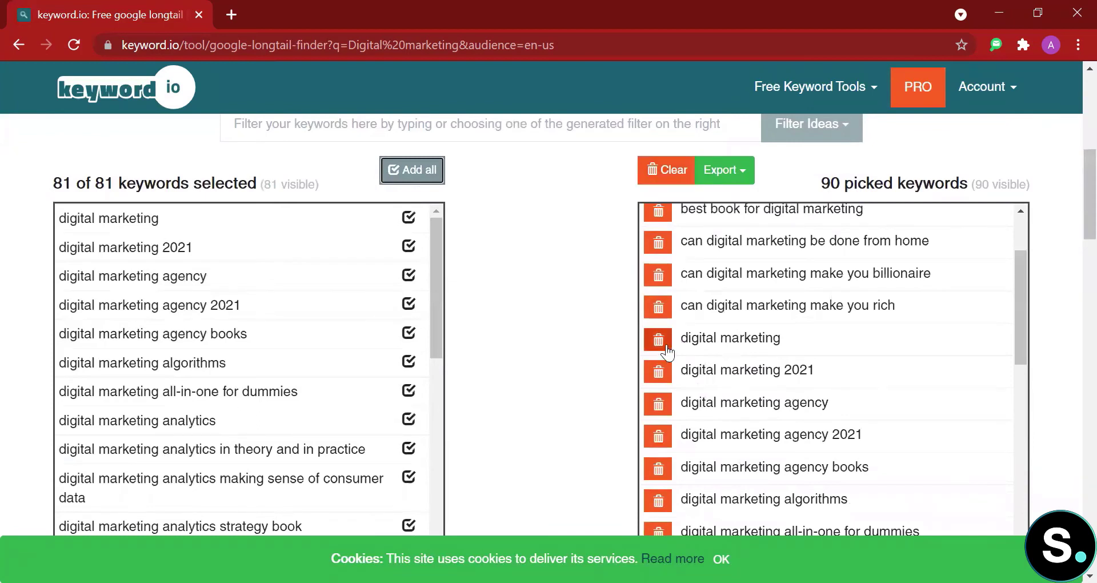
left_click(663, 171)
Open the common questions idea generator for Digital marketing and examine its question-style search ideas.
scroll(568, 265, "up", 8)
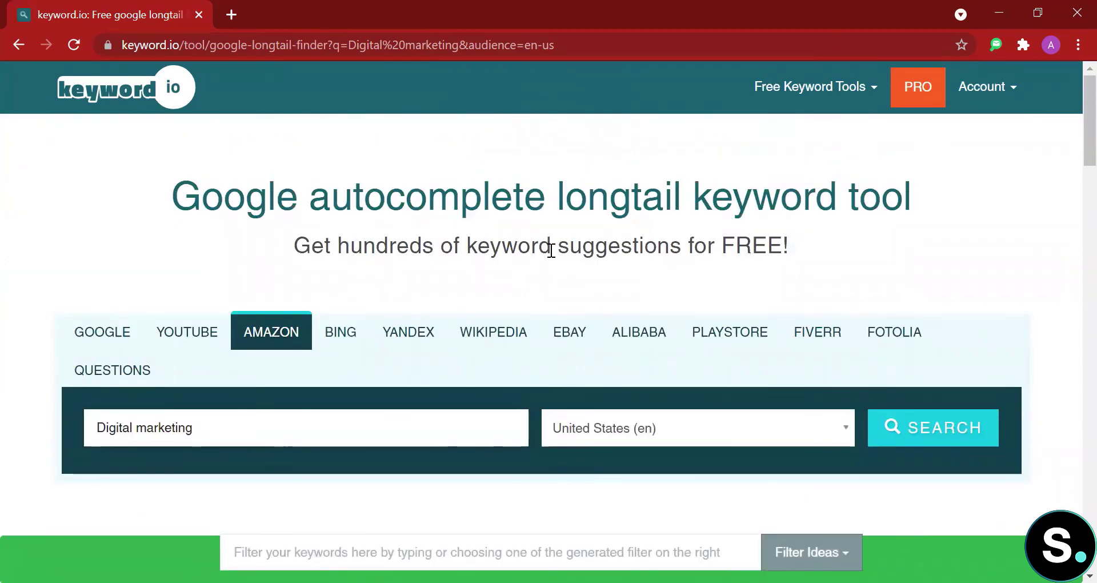
left_click(135, 372)
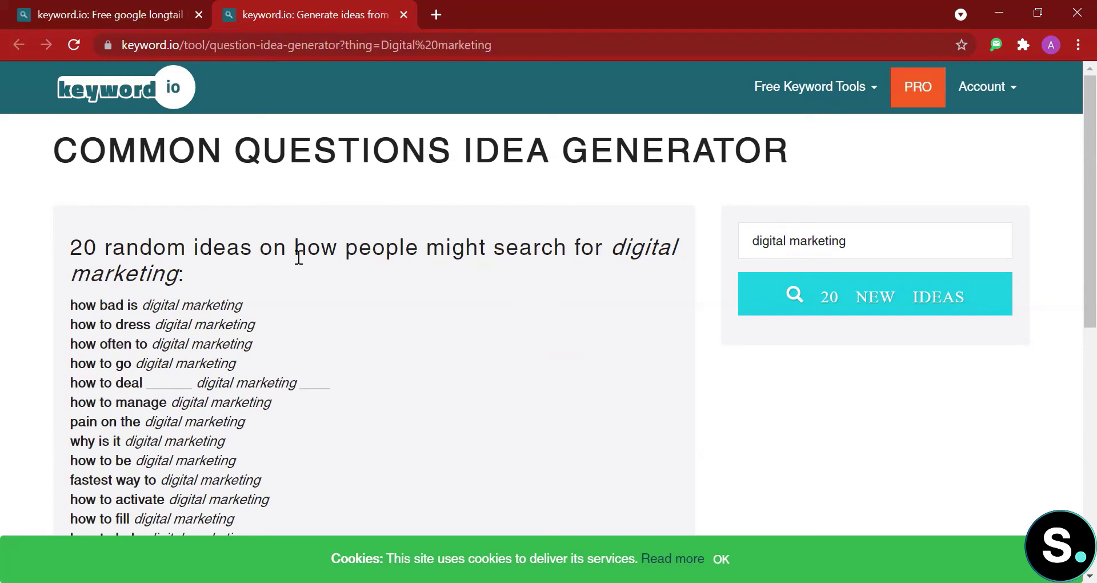
scroll(297, 254, "down", 2)
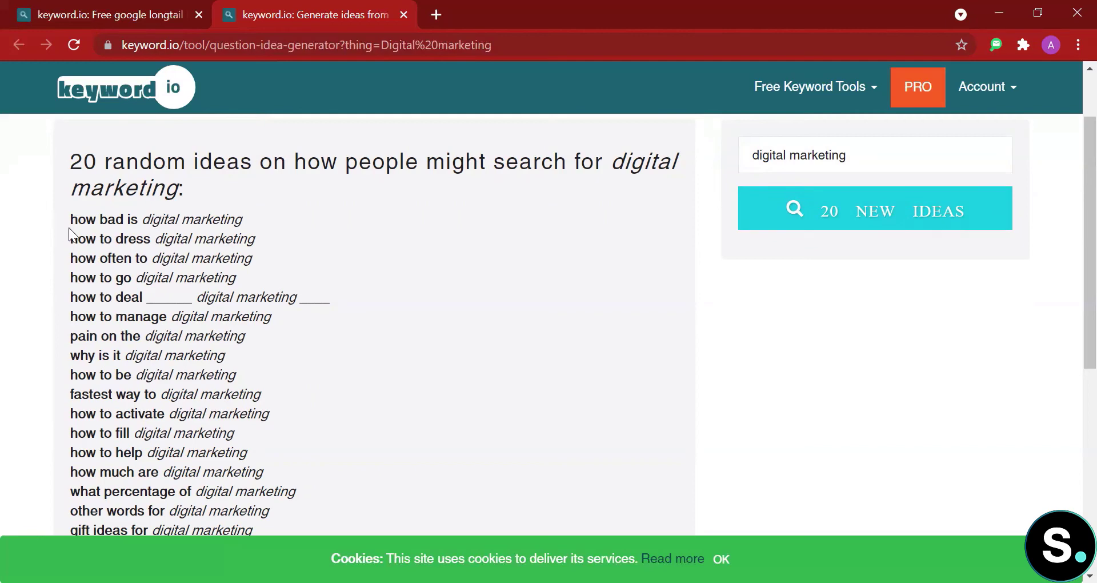
left_click_drag(75, 238, 276, 232)
left_click(275, 231)
scroll(572, 282, "down", 5)
scroll(571, 283, "up", 5)
Generate and review 20 new question ideas for digital marketing, and return to the longtail keyword tool.
left_click(822, 217)
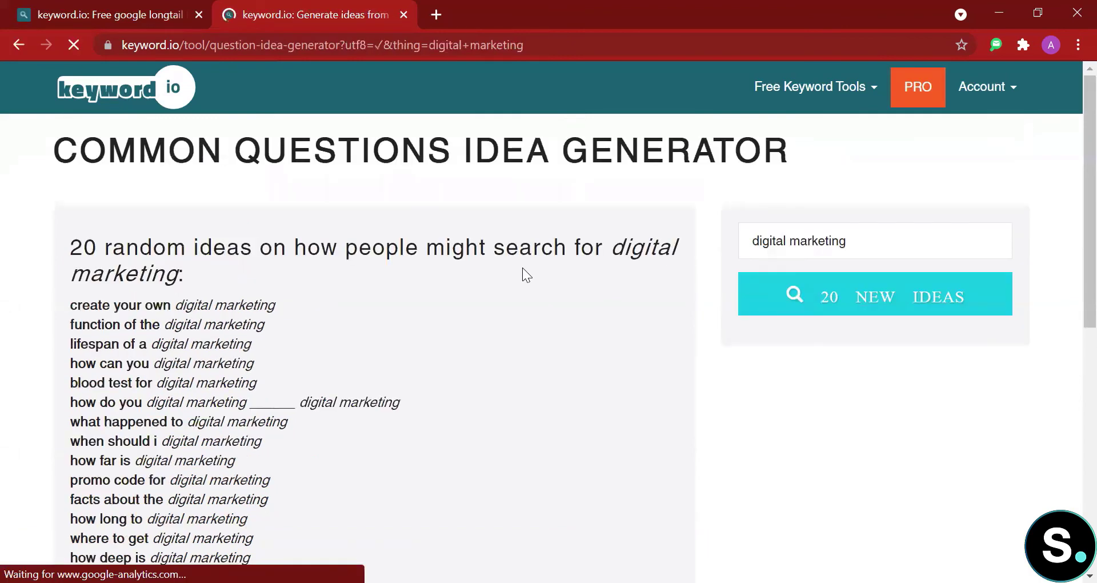
scroll(522, 267, "down", 2)
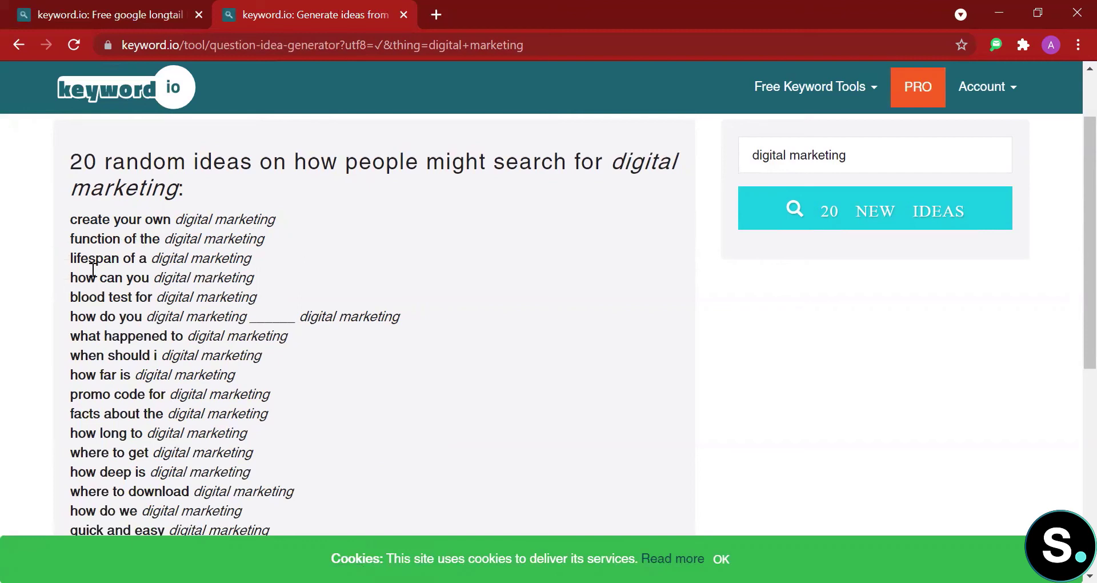
left_click_drag(71, 278, 252, 280)
left_click(270, 285)
scroll(155, 280, "down", 2)
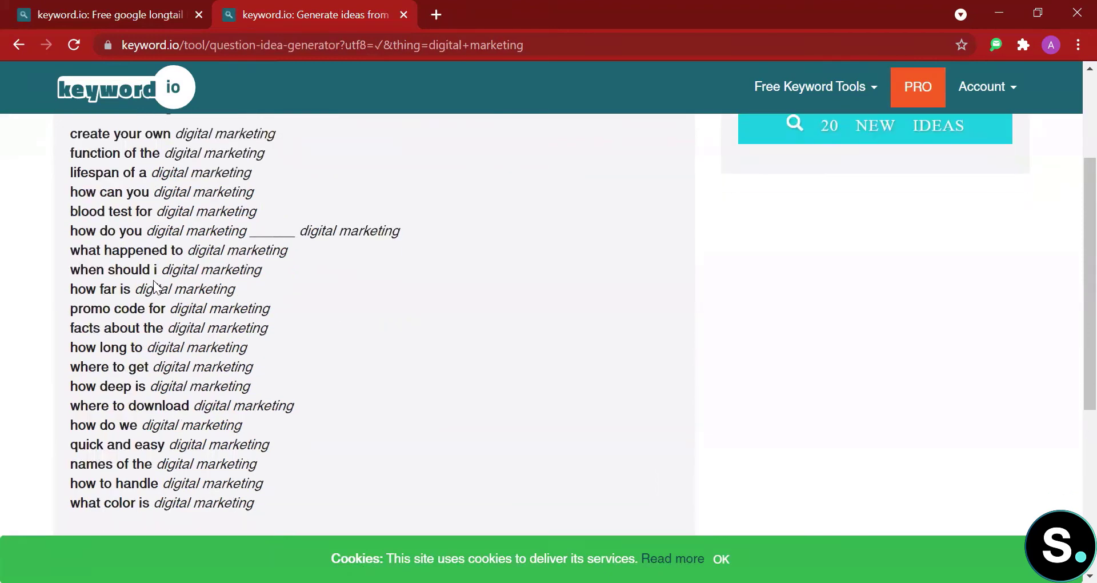
scroll(153, 284, "up", 3)
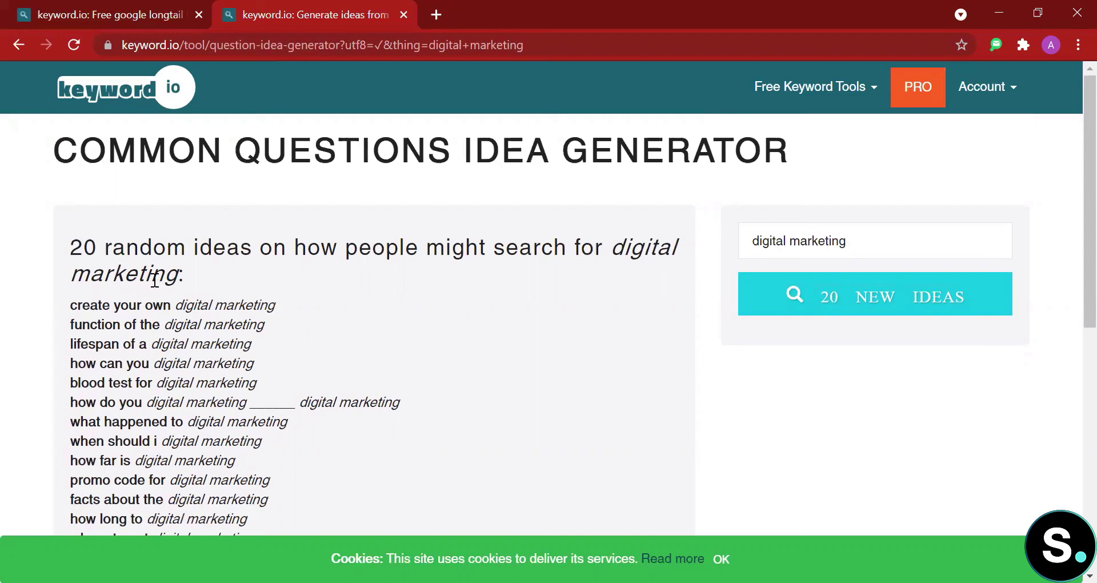
key("ctrl+shift+Tab")
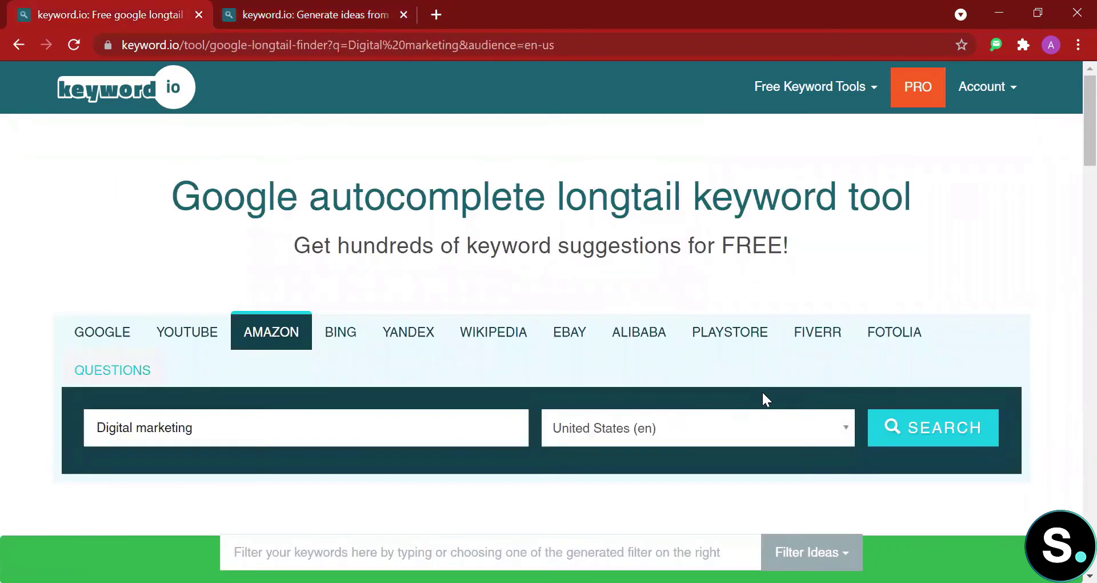